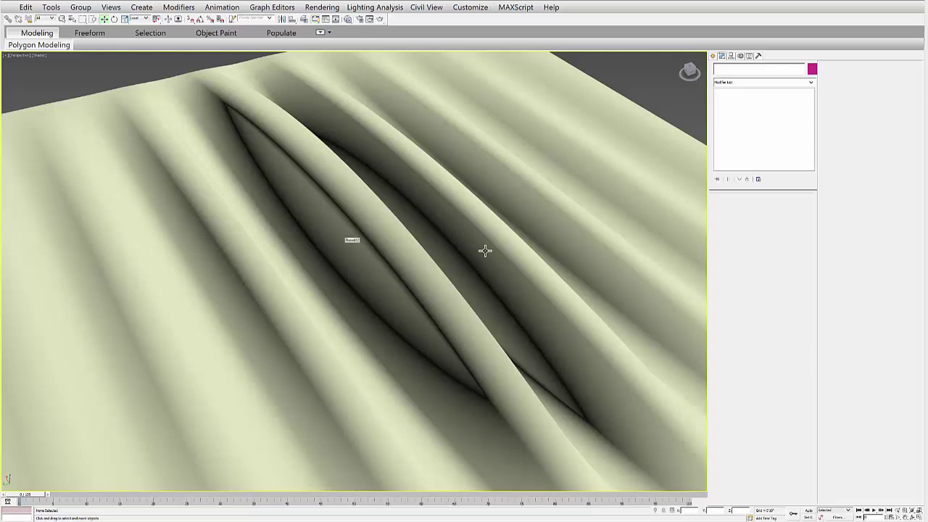
- Select the rippled plane, enter its vertex level and pick a vertex near the middle of the raised fold
{"action": "left_click", "coordinate": [356, 239]}
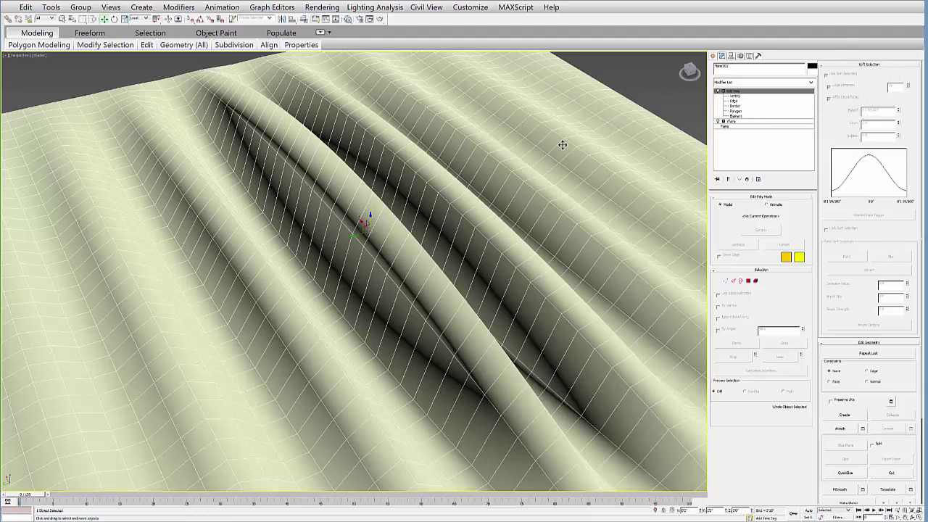
{"action": "middle_click_drag", "start_coordinate": [340, 192], "coordinate": [561, 133], "text": "alt"}
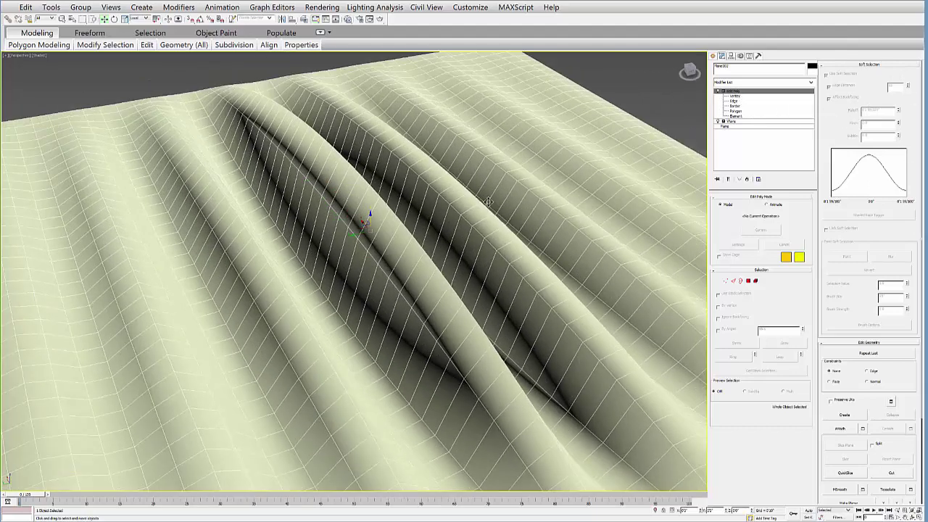
{"action": "left_click", "coordinate": [734, 96]}
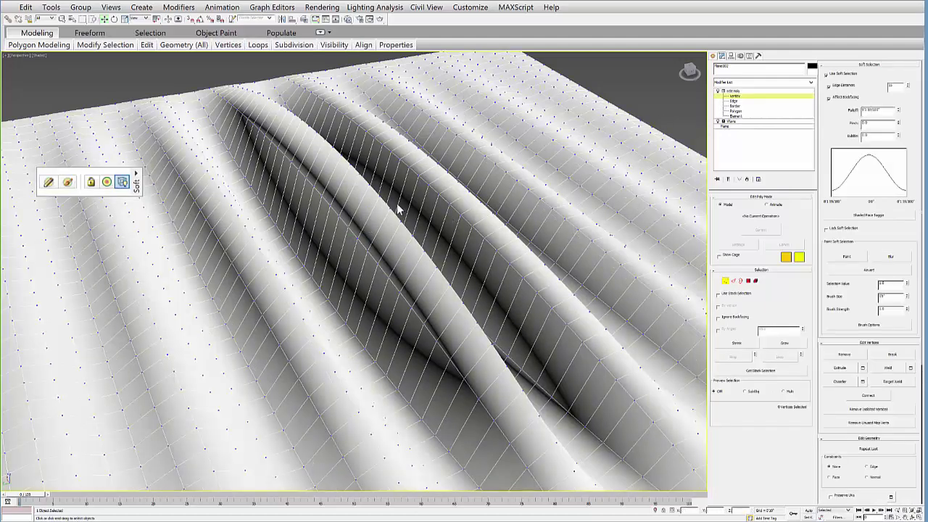
{"action": "left_click", "coordinate": [371, 191]}
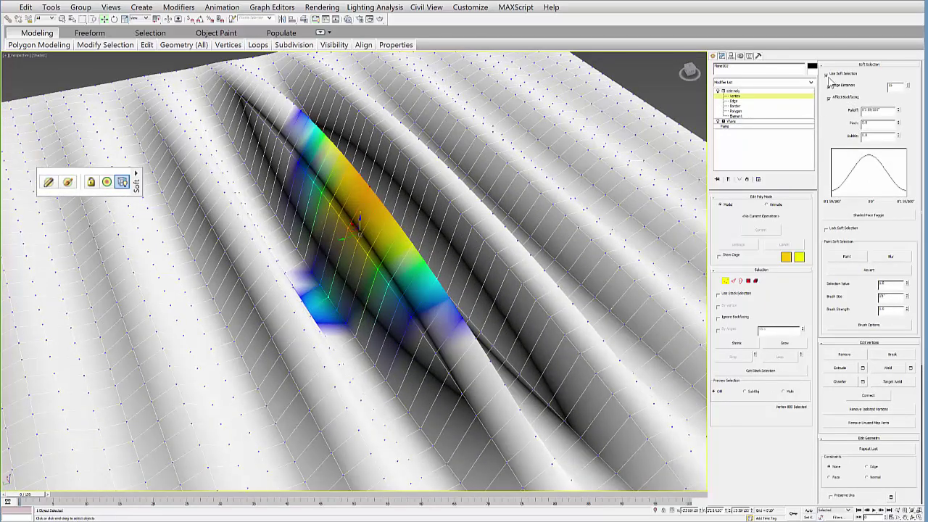
- Turn Use Soft Selection off and back on for the picked vertex
{"action": "left_click", "coordinate": [827, 74]}
{"action": "middle_click_drag", "start_coordinate": [342, 273], "coordinate": [382, 226], "text": "alt"}
{"action": "left_click", "coordinate": [826, 76]}
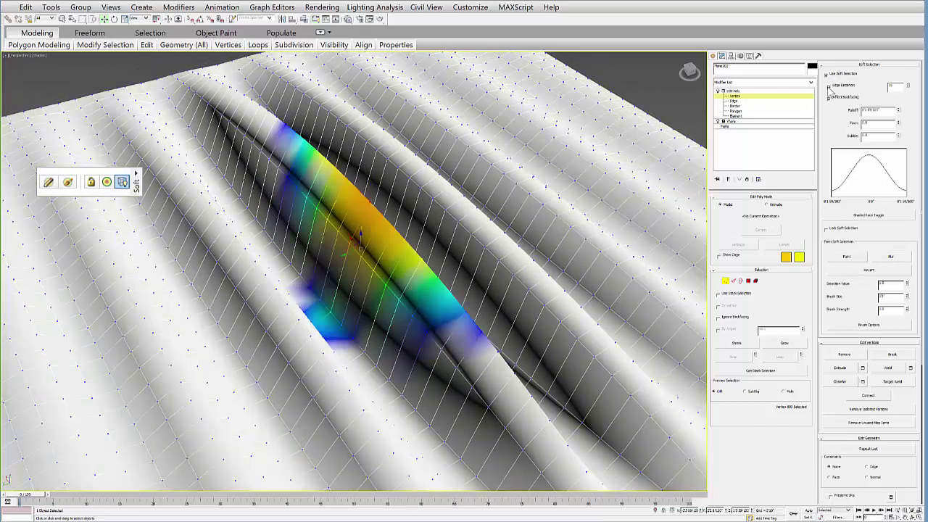
- Turn off Edge Distance, lower the soft selection falloff and examine how the influence spreads onto neighbouring folds
{"action": "left_click", "coordinate": [831, 96]}
{"action": "middle_click_drag", "start_coordinate": [479, 215], "coordinate": [500, 196], "text": "alt"}
{"action": "left_click_drag", "start_coordinate": [897, 109], "coordinate": [897, 138]}
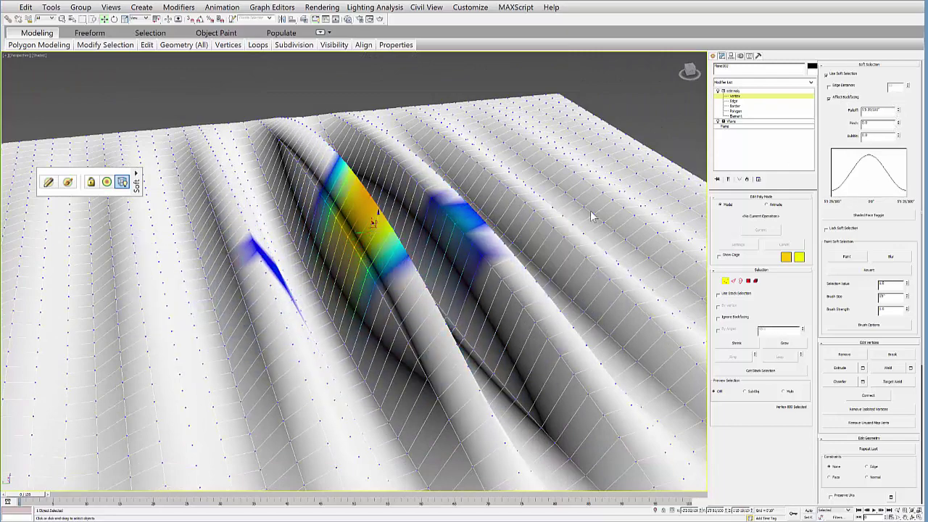
{"action": "middle_click_drag", "start_coordinate": [573, 222], "coordinate": [469, 222], "text": "alt"}
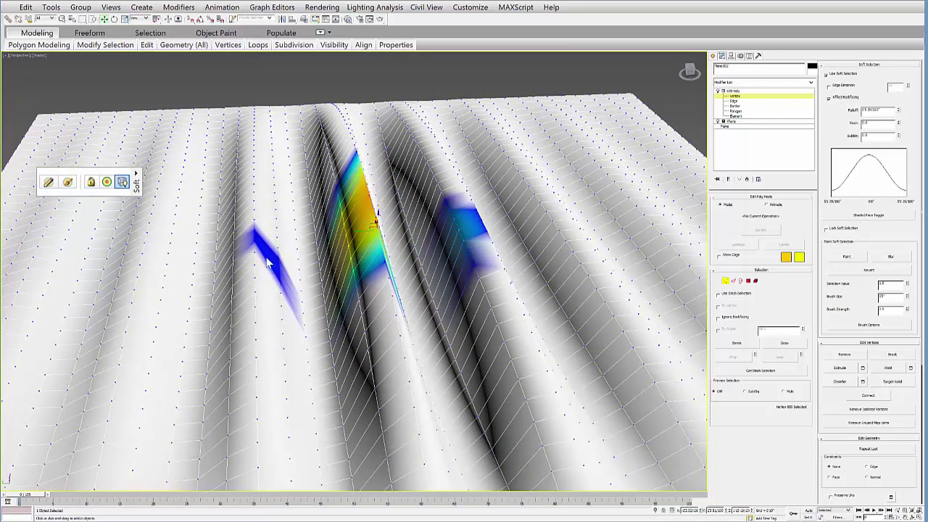
{"action": "scroll", "coordinate": [370, 216], "scroll_direction": "up", "scroll_amount": 5}
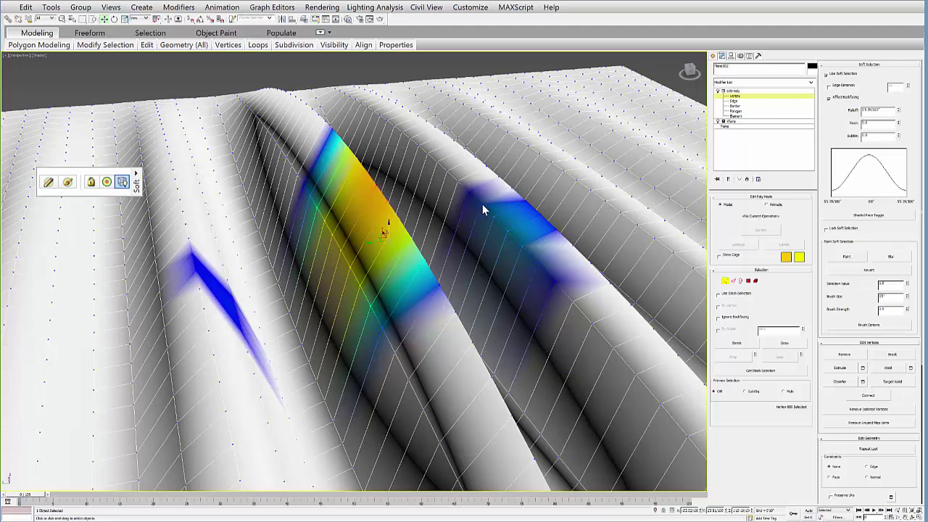
{"action": "middle_click_drag", "start_coordinate": [440, 227], "coordinate": [431, 234], "text": "alt"}
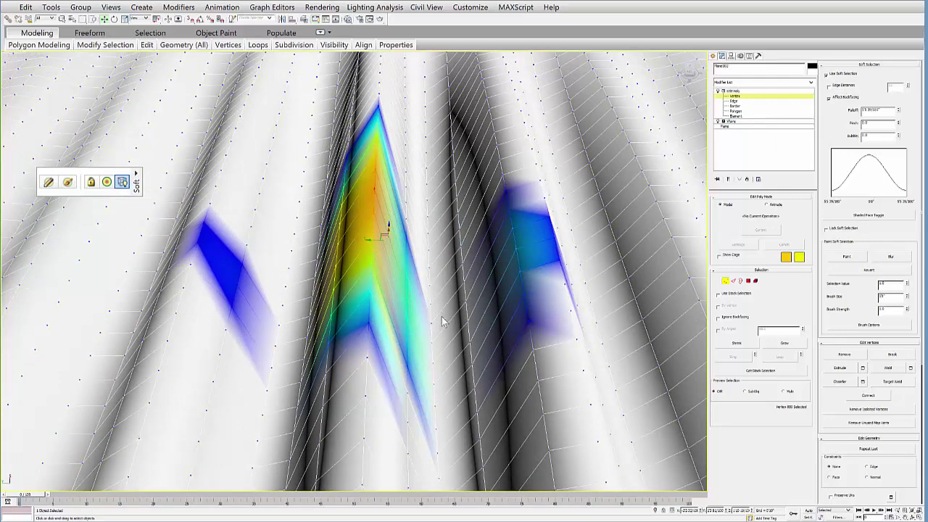
{"action": "middle_click_drag", "start_coordinate": [427, 300], "coordinate": [419, 264], "text": "alt"}
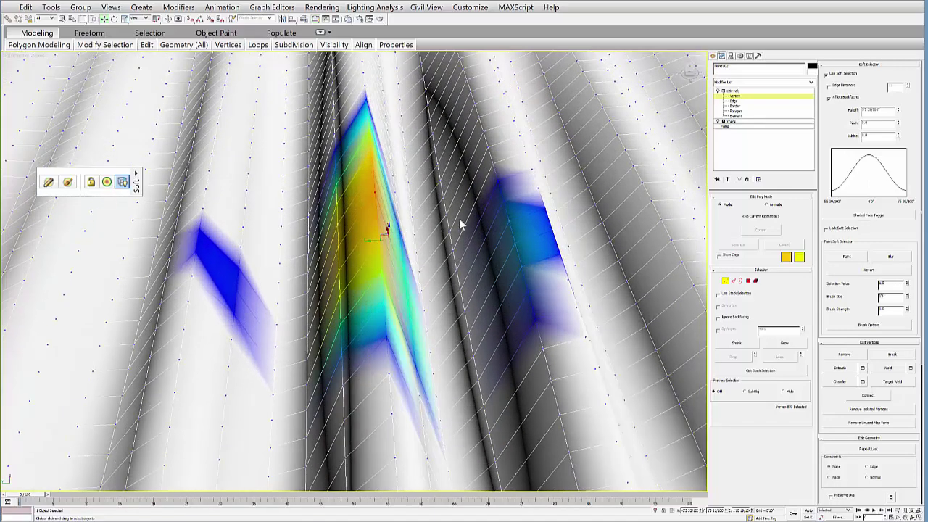
{"action": "middle_click_drag", "start_coordinate": [491, 237], "coordinate": [422, 209], "text": "alt"}
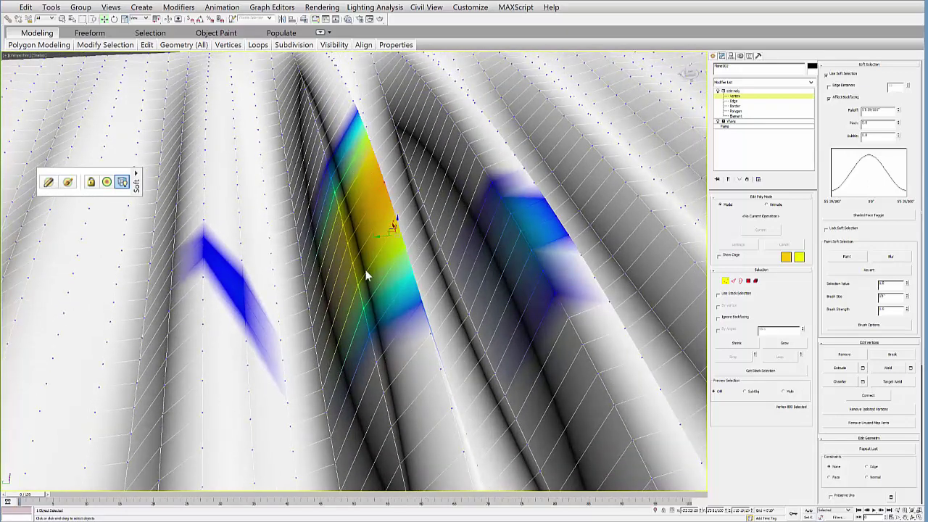
{"action": "middle_click_drag", "start_coordinate": [369, 273], "coordinate": [365, 215], "text": "alt"}
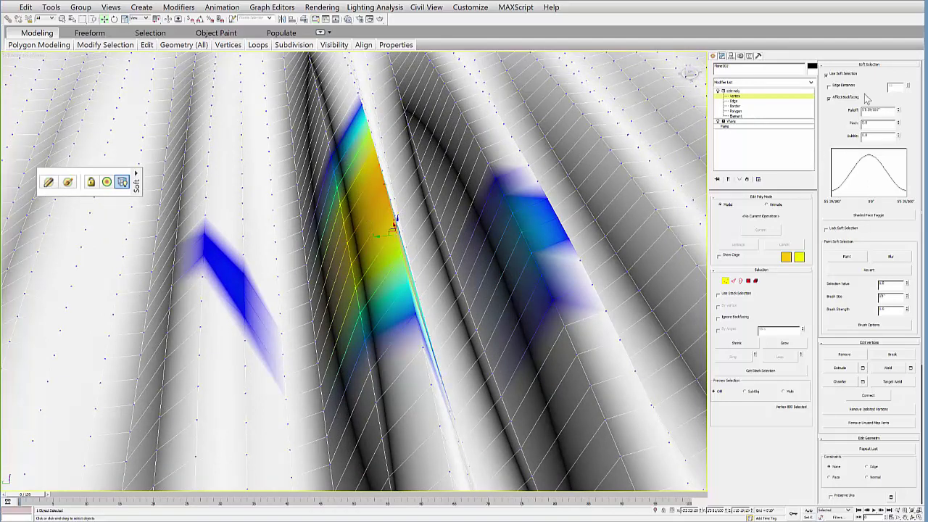
- Turn Edge Distance back on and increase the soft selection falloff around the vertex on the raised fold
{"action": "left_click", "coordinate": [828, 85]}
{"action": "middle_click_drag", "start_coordinate": [171, 256], "coordinate": [241, 256], "text": "alt"}
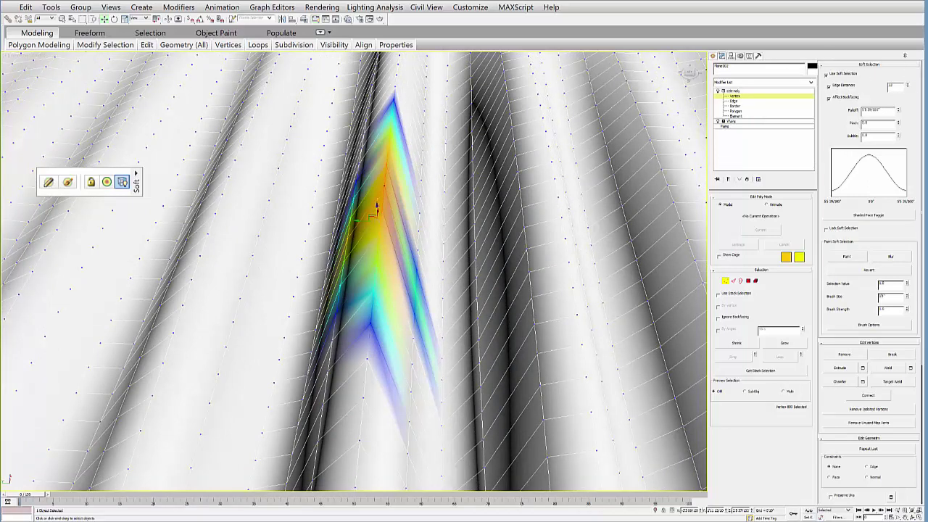
{"action": "middle_click_drag", "start_coordinate": [335, 288], "coordinate": [364, 279], "text": "alt"}
{"action": "left_click_drag", "start_coordinate": [899, 112], "coordinate": [899, 82]}
{"action": "middle_click_drag", "start_coordinate": [563, 249], "coordinate": [428, 219], "text": "alt"}
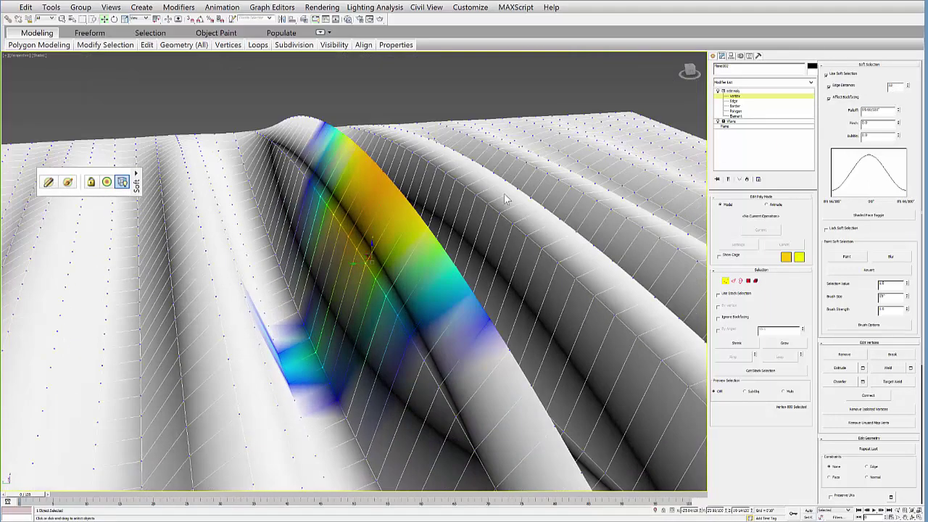
{"action": "middle_click_drag", "start_coordinate": [493, 195], "coordinate": [549, 213], "text": "alt"}
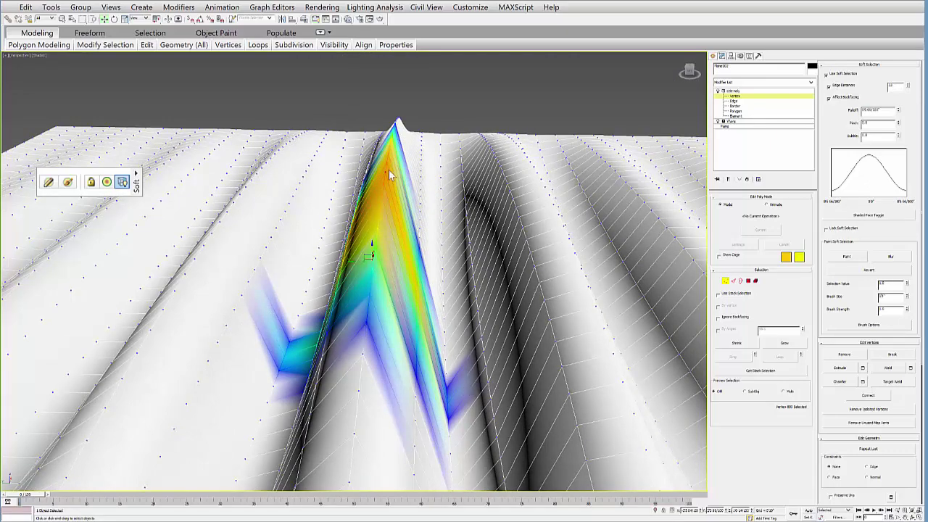
{"action": "middle_click_drag", "start_coordinate": [390, 174], "coordinate": [354, 159], "text": "alt"}
{"action": "mouse_move", "coordinate": [322, 332]}
{"action": "middle_mouse_down", "text": "alt"}
{"action": "mouse_move", "coordinate": [331, 259]}
{"action": "mouse_move", "coordinate": [347, 276]}
{"action": "mouse_move", "coordinate": [321, 247]}
{"action": "middle_mouse_up", "text": "alt"}
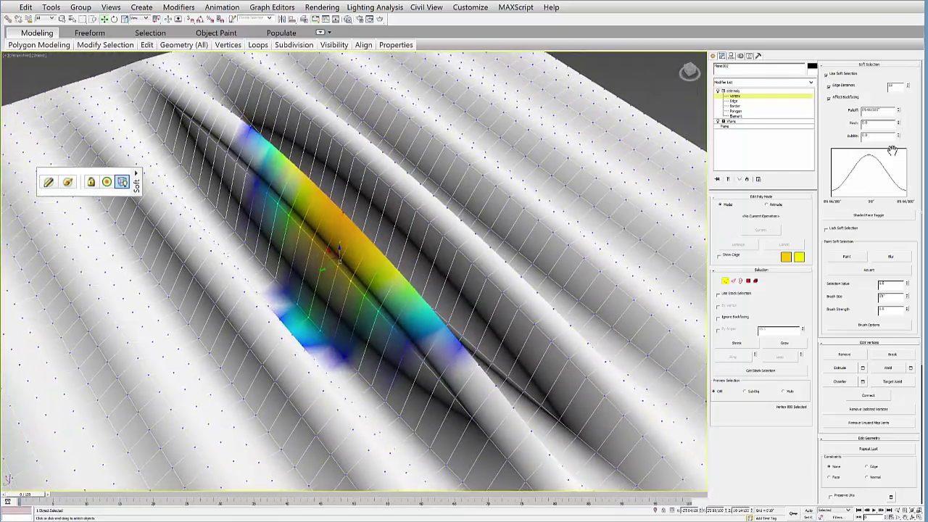
- Increase the soft selection's Pinch so that its falloff curve comes to a sharp peak
{"action": "left_click_drag", "start_coordinate": [899, 124], "coordinate": [899, 100]}
{"action": "middle_click_drag", "start_coordinate": [364, 281], "coordinate": [362, 286], "text": "alt"}
{"action": "middle_click_drag", "start_coordinate": [383, 252], "coordinate": [393, 253], "text": "alt"}
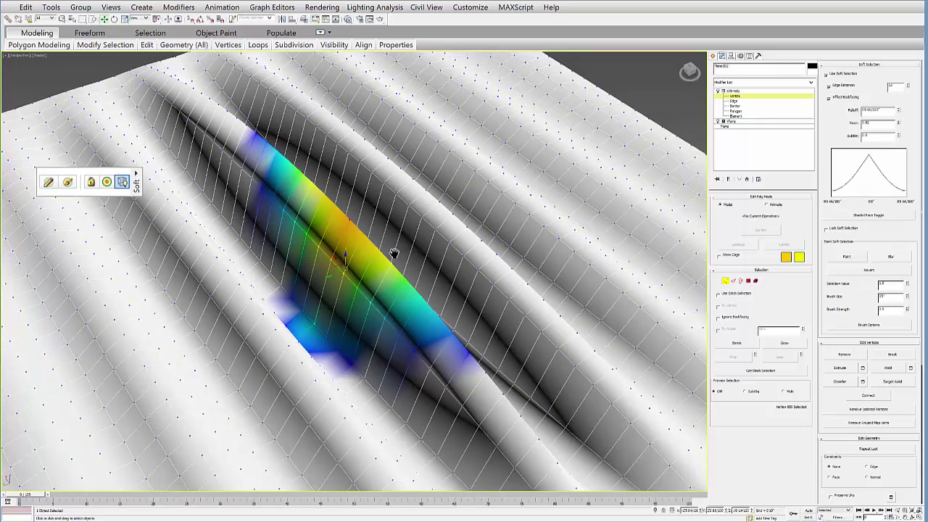
- Toggle the shaded face display of the soft selection off and back on
{"action": "left_click", "coordinate": [861, 218]}
{"action": "left_click", "coordinate": [864, 219]}
{"action": "mouse_move", "coordinate": [398, 297]}
{"action": "middle_mouse_down", "text": "alt"}
{"action": "mouse_move", "coordinate": [355, 346]}
{"action": "mouse_move", "coordinate": [339, 351]}
{"action": "mouse_move", "coordinate": [401, 308]}
{"action": "middle_mouse_up", "text": "alt"}
{"action": "left_click", "coordinate": [868, 216]}
{"action": "left_click", "coordinate": [868, 216]}
- Try raising the soft-selected vertex vertically into a pointed peak, and undo that move
{"action": "middle_click_drag", "start_coordinate": [345, 297], "coordinate": [346, 251], "text": "alt"}
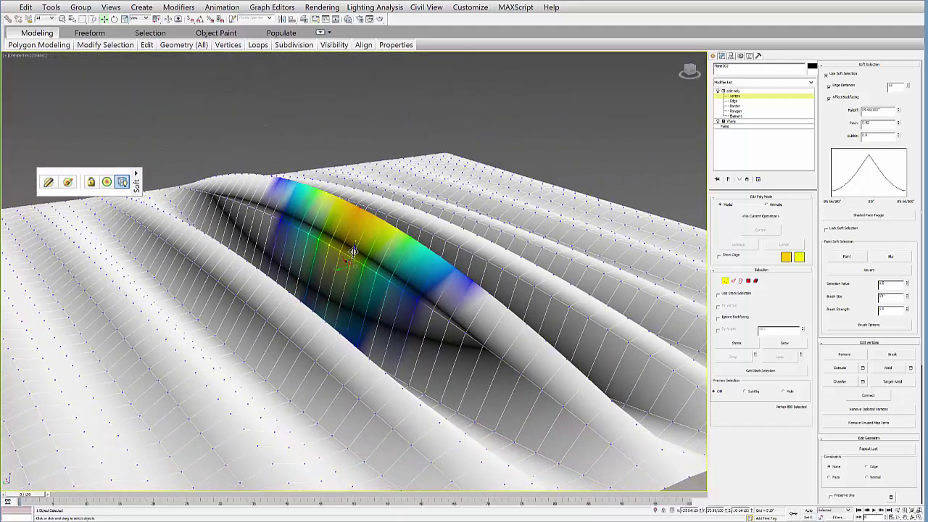
{"action": "left_click_drag", "start_coordinate": [353, 251], "coordinate": [355, 210]}
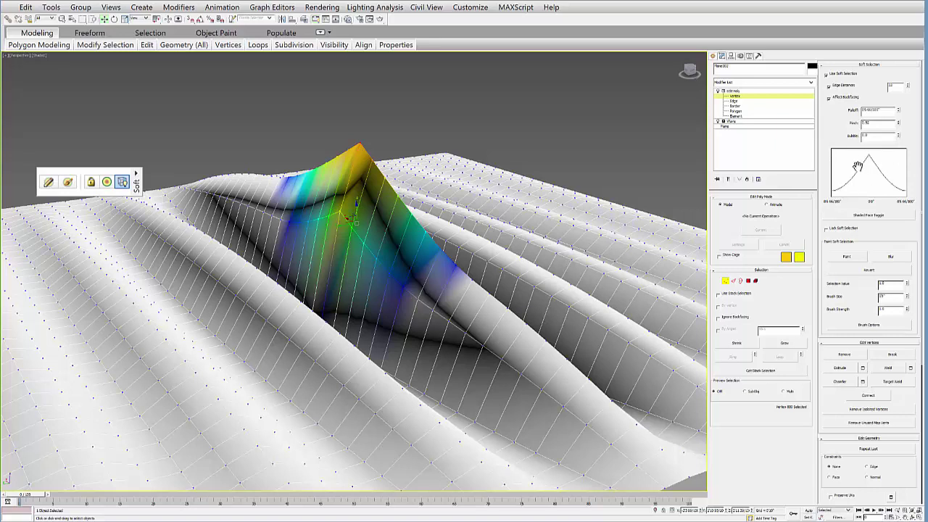
{"action": "key", "text": "ctrl+z"}
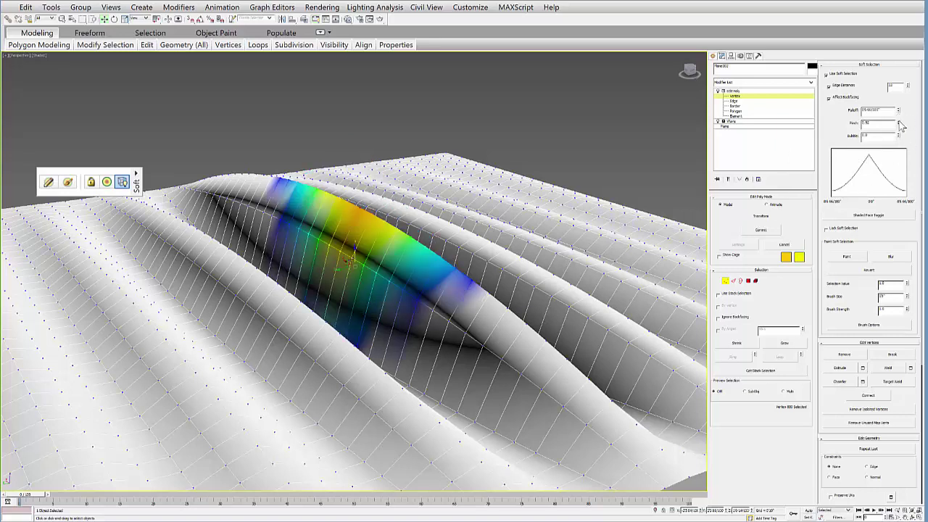
- Lower the Pinch to a negative value and raise the soft-selected area of the fold vertically into a rounded hump
{"action": "left_click_drag", "start_coordinate": [900, 126], "coordinate": [901, 155]}
{"action": "middle_click_drag", "start_coordinate": [417, 323], "coordinate": [414, 339]}
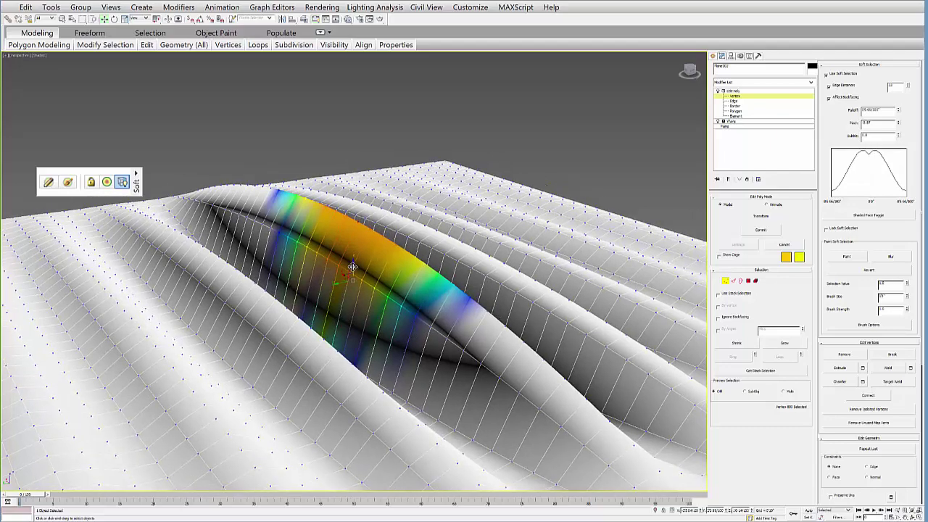
{"action": "left_click_drag", "start_coordinate": [351, 266], "coordinate": [349, 225]}
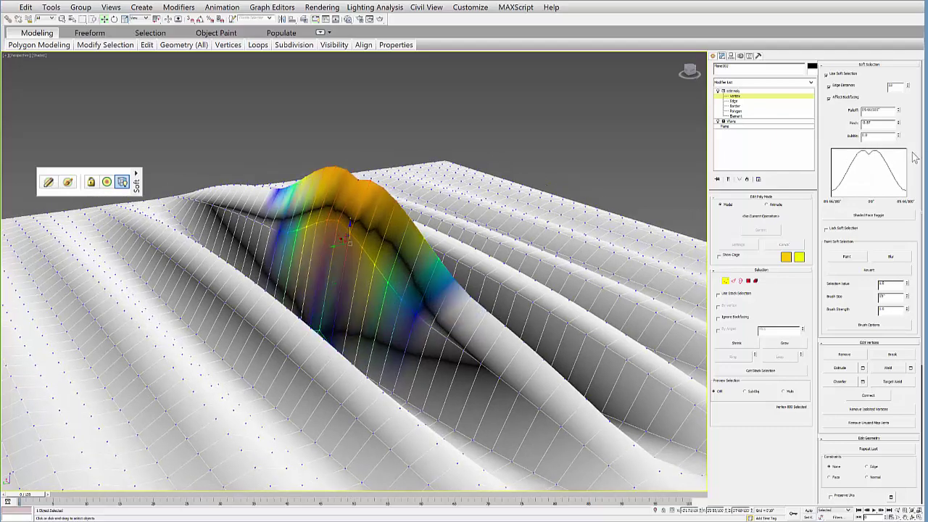
- Reposition the floating Soft controls, turn off Affect Backfacing and toggle the shaded face display off and back on
{"action": "middle_click_drag", "start_coordinate": [347, 319], "coordinate": [529, 224], "text": "alt"}
{"action": "left_click_drag", "start_coordinate": [134, 181], "coordinate": [247, 215]}
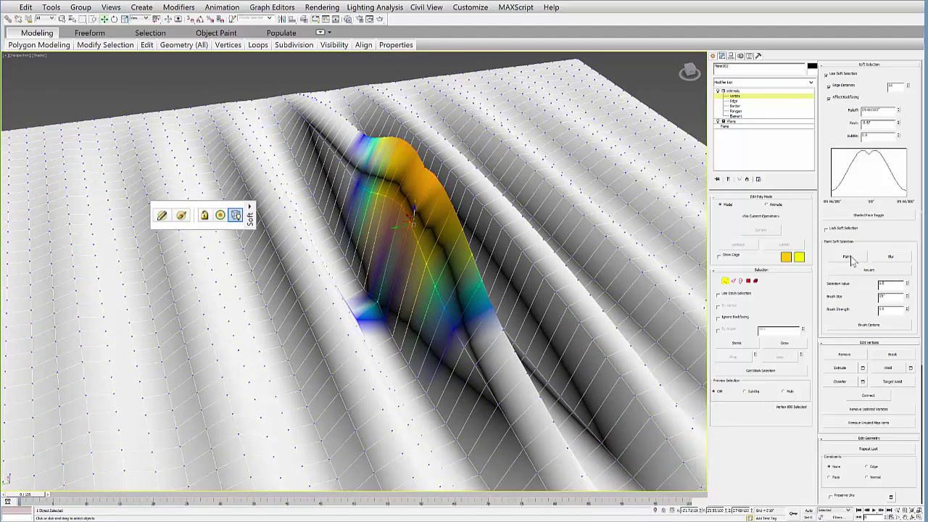
{"action": "left_click", "coordinate": [221, 217]}
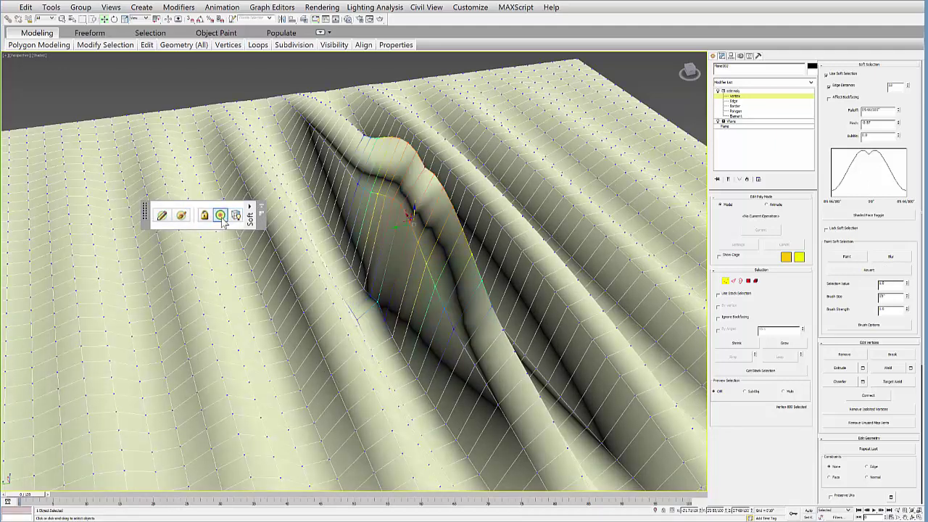
{"action": "left_click", "coordinate": [221, 217]}
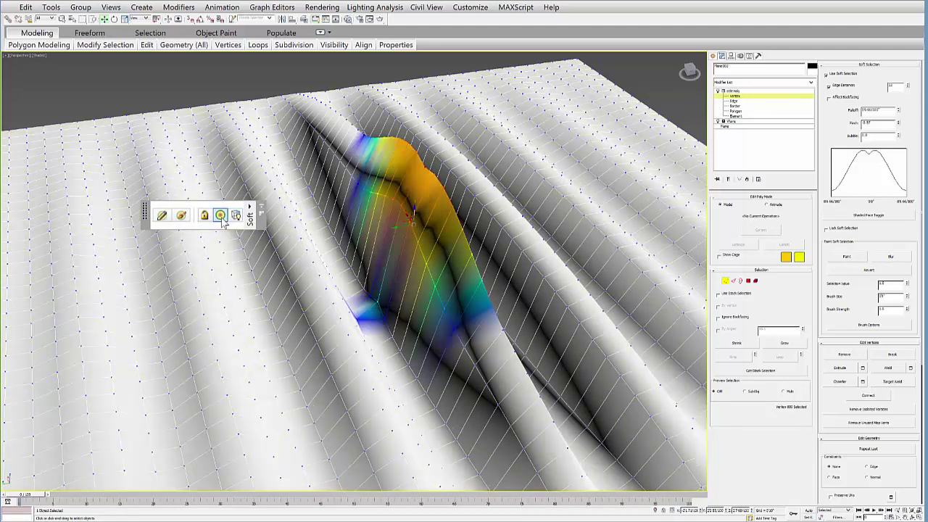
- Activate Paint Soft Selection and paint an irregular influence area along the fold beside the raised hump
{"action": "left_click", "coordinate": [181, 215]}
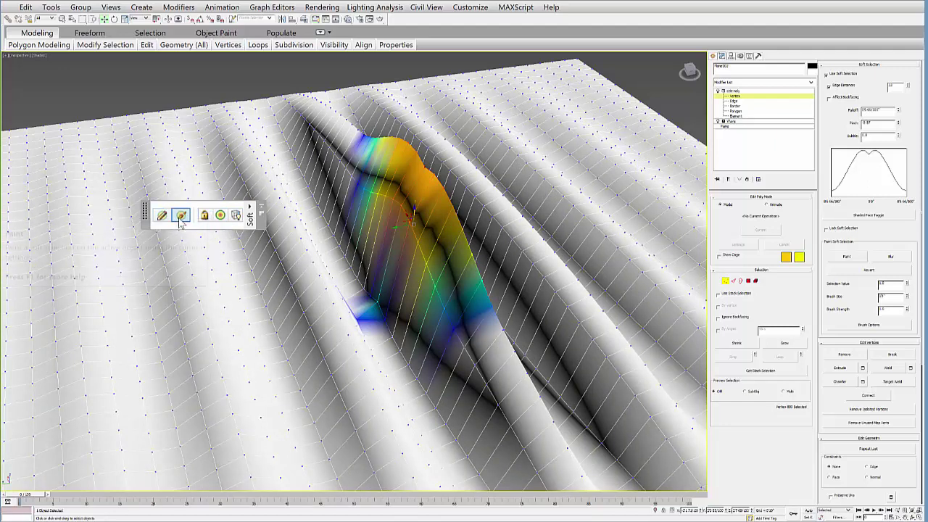
{"action": "mouse_move", "coordinate": [296, 175]}
{"action": "left_mouse_down"}
{"action": "mouse_move", "coordinate": [270, 168]}
{"action": "mouse_move", "coordinate": [256, 248]}
{"action": "mouse_move", "coordinate": [229, 244]}
{"action": "left_mouse_up"}
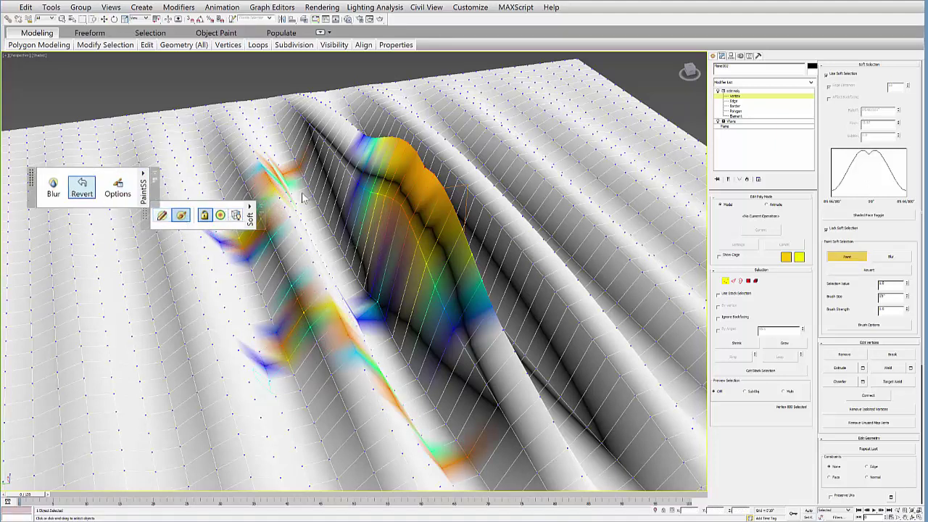
- Open the brush options, try mirroring the paint brush, turn Mirror off again and close the dialog
{"action": "left_click_drag", "start_coordinate": [860, 295], "coordinate": [839, 286]}
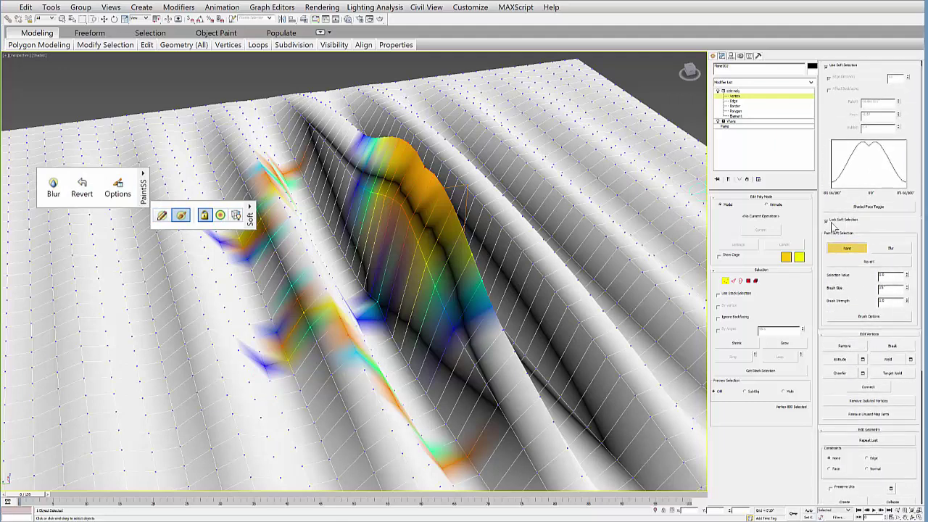
{"action": "left_click", "coordinate": [861, 316]}
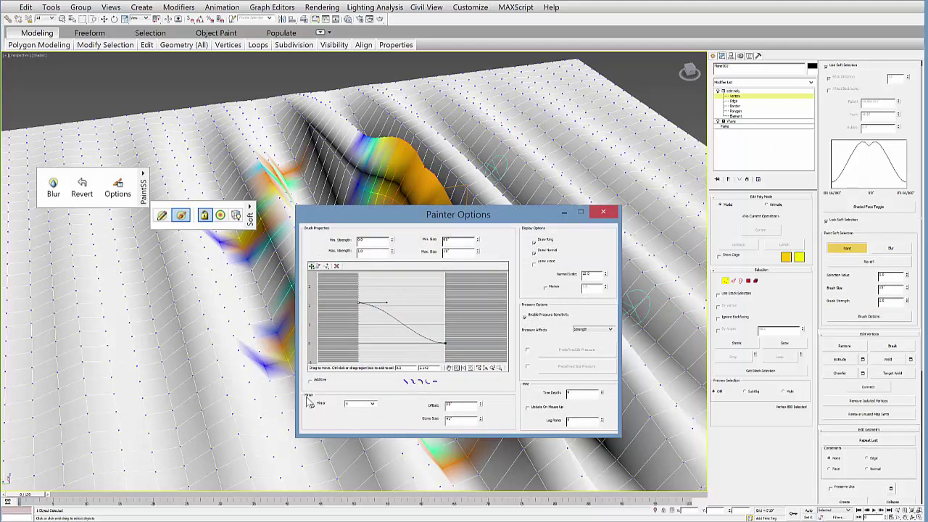
{"action": "left_click", "coordinate": [375, 408]}
{"action": "left_click", "coordinate": [358, 415]}
{"action": "left_click", "coordinate": [309, 408]}
{"action": "left_click_drag", "start_coordinate": [373, 211], "coordinate": [628, 160]}
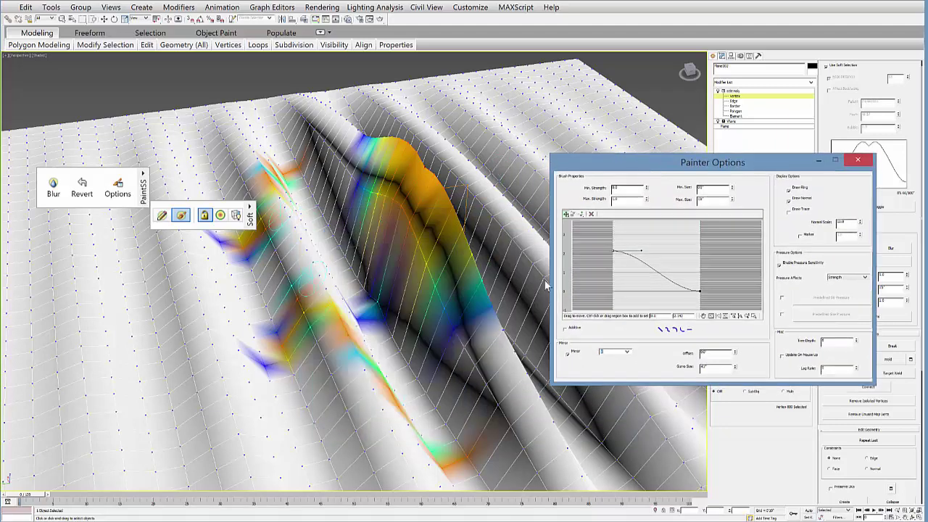
{"action": "left_click", "coordinate": [569, 355]}
{"action": "left_click", "coordinate": [858, 161]}
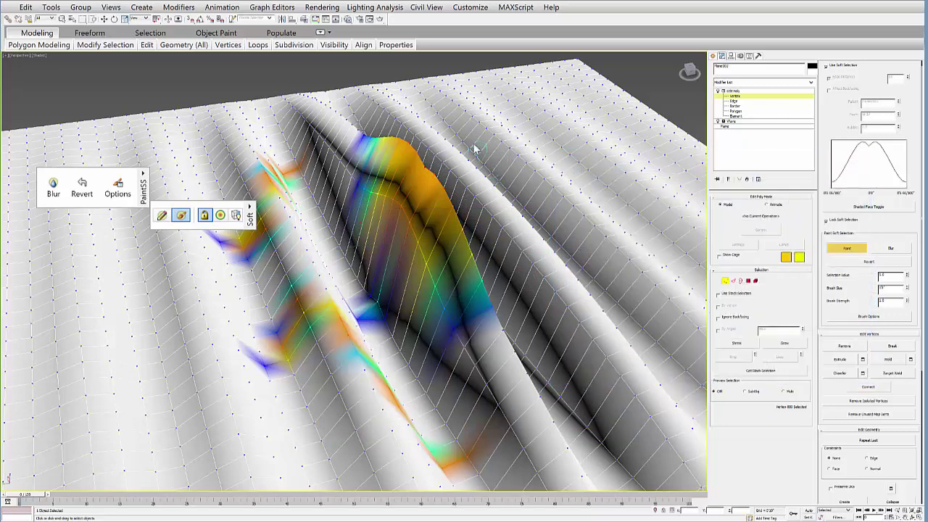
- Paint further soft selection strokes along the folds on both sides of the raised hump
{"action": "mouse_move", "coordinate": [601, 211]}
{"action": "left_mouse_down"}
{"action": "mouse_move", "coordinate": [620, 249]}
{"action": "mouse_move", "coordinate": [535, 174]}
{"action": "mouse_move", "coordinate": [587, 236]}
{"action": "mouse_move", "coordinate": [608, 237]}
{"action": "mouse_move", "coordinate": [551, 173]}
{"action": "mouse_move", "coordinate": [520, 181]}
{"action": "mouse_move", "coordinate": [584, 217]}
{"action": "mouse_move", "coordinate": [615, 281]}
{"action": "left_mouse_up"}
{"action": "mouse_move", "coordinate": [380, 303]}
{"action": "middle_mouse_down", "text": "alt"}
{"action": "mouse_move", "coordinate": [356, 344]}
{"action": "mouse_move", "coordinate": [400, 292]}
{"action": "mouse_move", "coordinate": [381, 278]}
{"action": "middle_mouse_up", "text": "alt"}
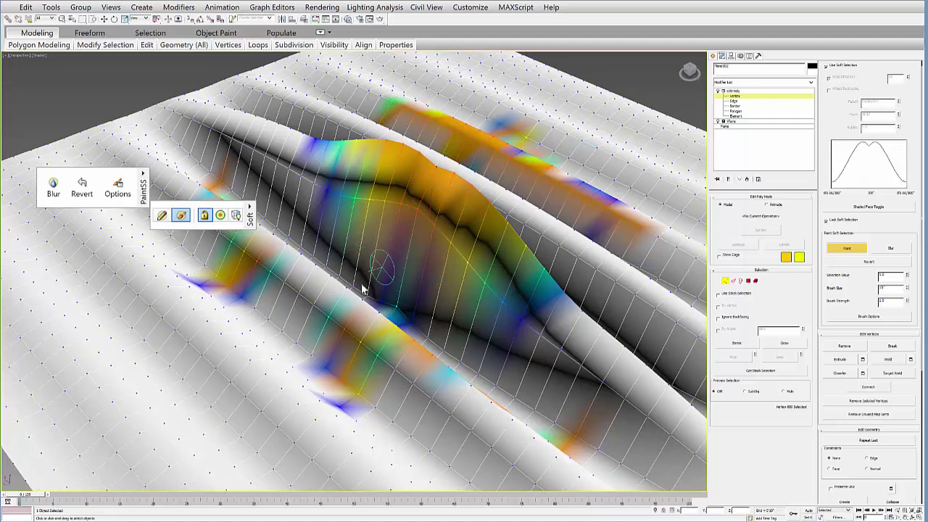
{"action": "middle_click_drag", "start_coordinate": [385, 269], "coordinate": [312, 307], "text": "alt"}
{"action": "left_click_drag", "start_coordinate": [227, 176], "coordinate": [306, 304]}
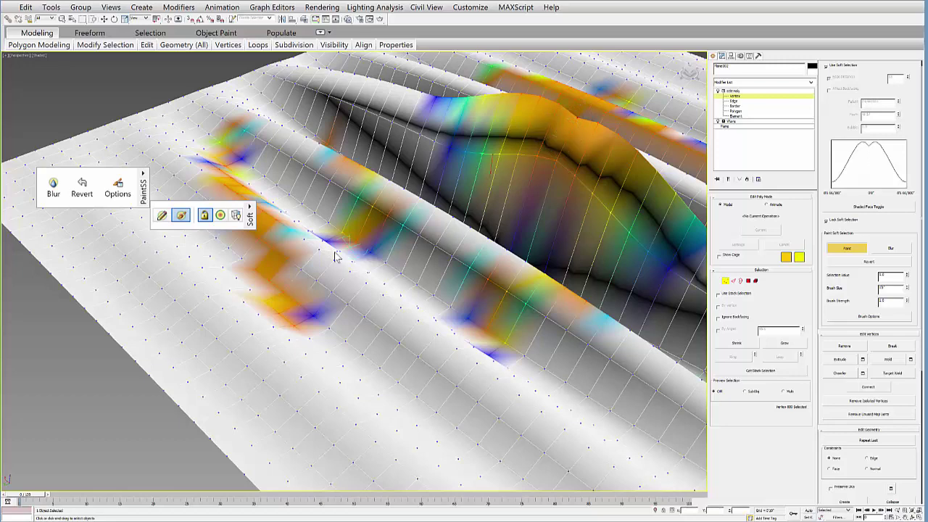
{"action": "mouse_move", "coordinate": [246, 145]}
{"action": "left_mouse_down"}
{"action": "mouse_move", "coordinate": [217, 181]}
{"action": "mouse_move", "coordinate": [296, 308]}
{"action": "mouse_move", "coordinate": [448, 332]}
{"action": "left_mouse_up"}
- Switch to the Move tool and raise all the painted soft selection areas vertically, forming uneven bumps across the folds
{"action": "middle_click_drag", "start_coordinate": [387, 322], "coordinate": [328, 312]}
{"action": "left_click", "coordinate": [105, 21]}
{"action": "middle_click_drag", "start_coordinate": [443, 244], "coordinate": [426, 272]}
{"action": "left_click_drag", "start_coordinate": [347, 218], "coordinate": [352, 127]}
{"action": "middle_click_drag", "start_coordinate": [372, 278], "coordinate": [496, 210], "text": "alt"}
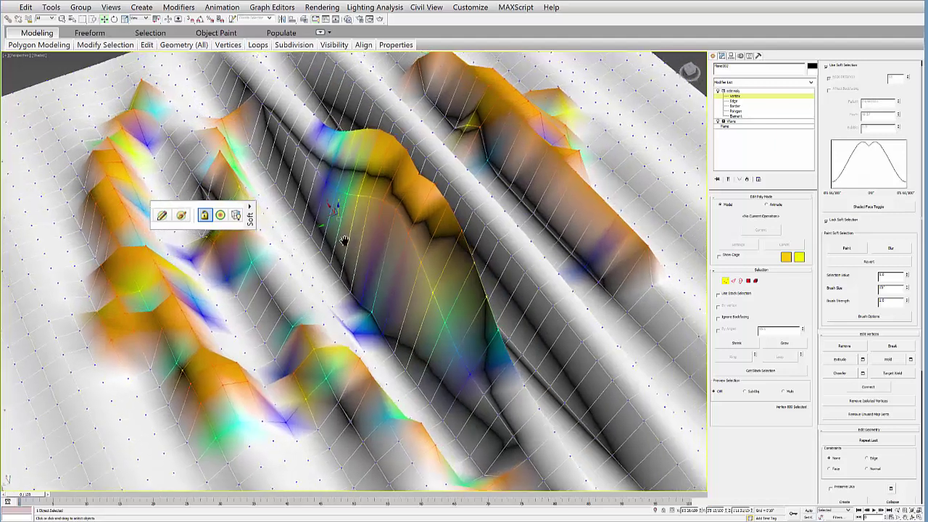